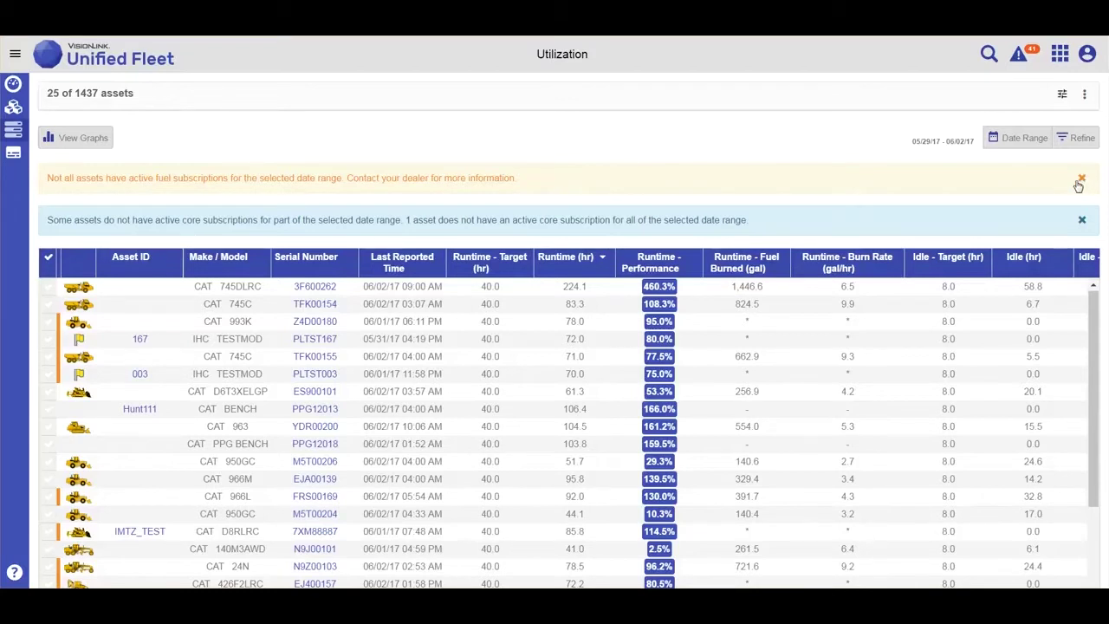
# Dismiss the fuel subscription and core subscription notices above the utilization table.
pyautogui.click(1083, 180)
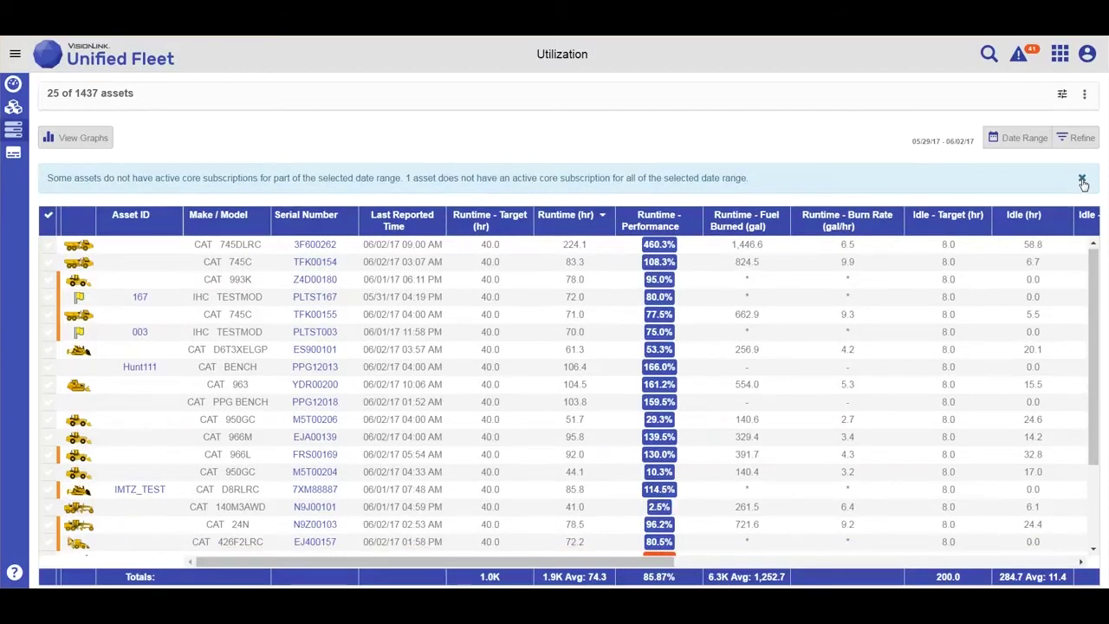
pyautogui.click(1082, 180)
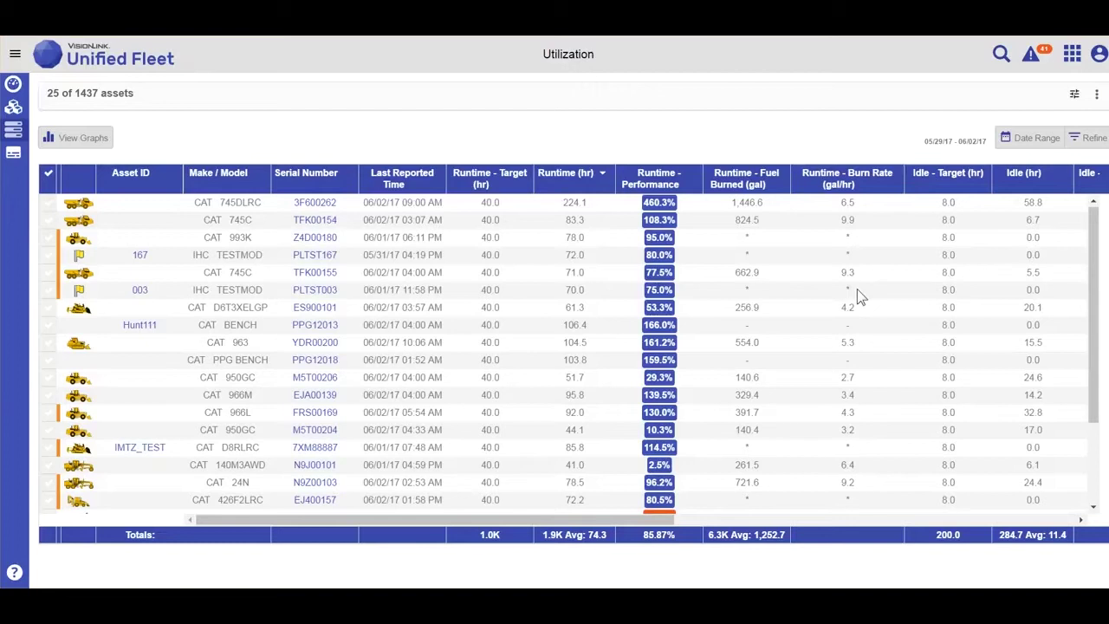
pyautogui.moveTo(857, 290); pyautogui.dragTo(844, 289)
pyautogui.click(848, 328)
pyautogui.moveTo(856, 296); pyautogui.dragTo(846, 291)
pyautogui.moveTo(1096, 210); pyautogui.dragTo(1083, 182)
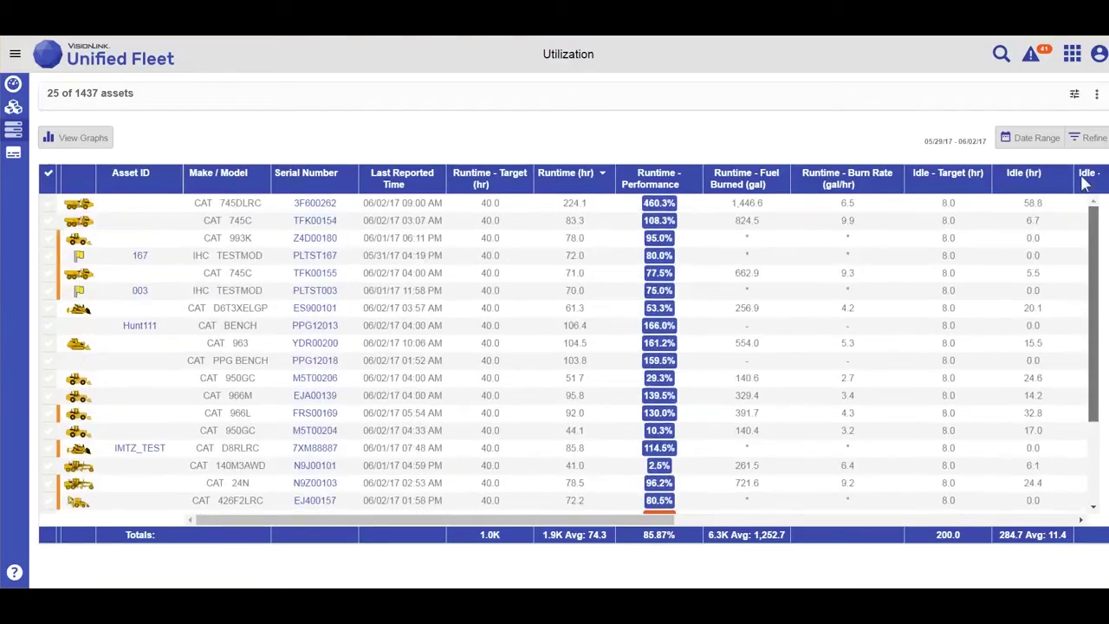
# Pin the Serial Number column in the utilization table's settings and apply the change.
pyautogui.click(1097, 95)
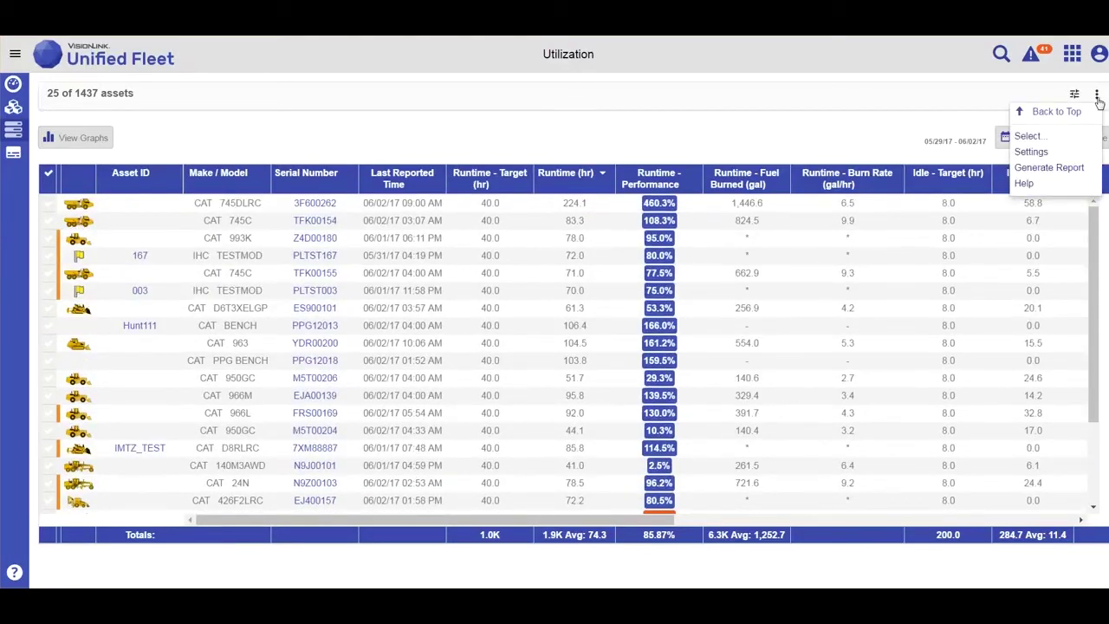
pyautogui.click(1041, 152)
pyautogui.moveTo(724, 252); pyautogui.dragTo(726, 196)
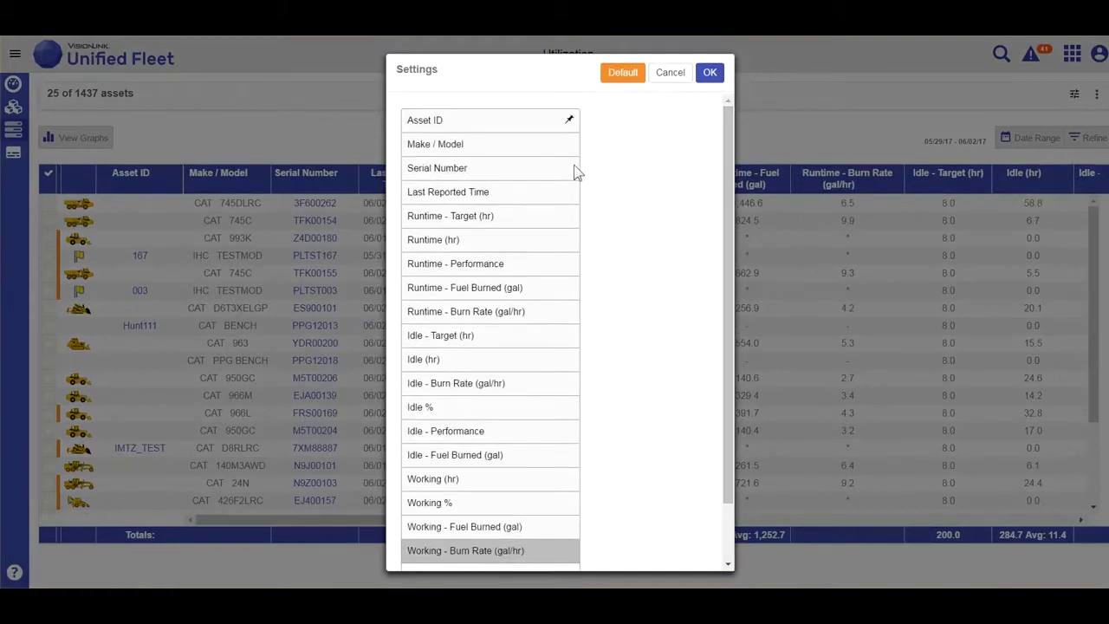
pyautogui.click(550, 168)
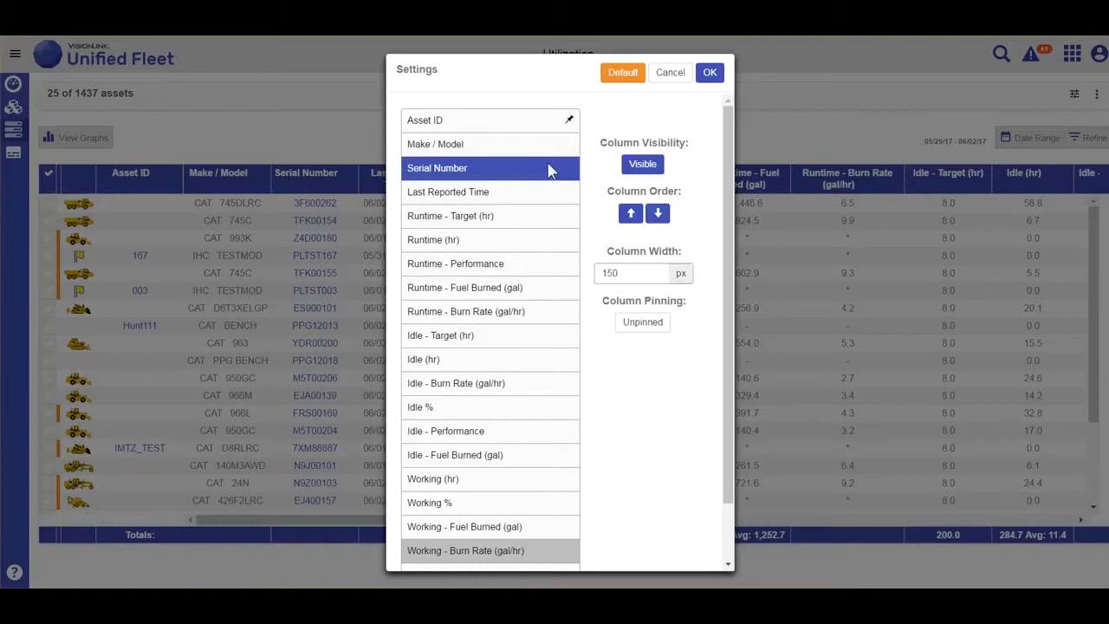
pyautogui.click(648, 328)
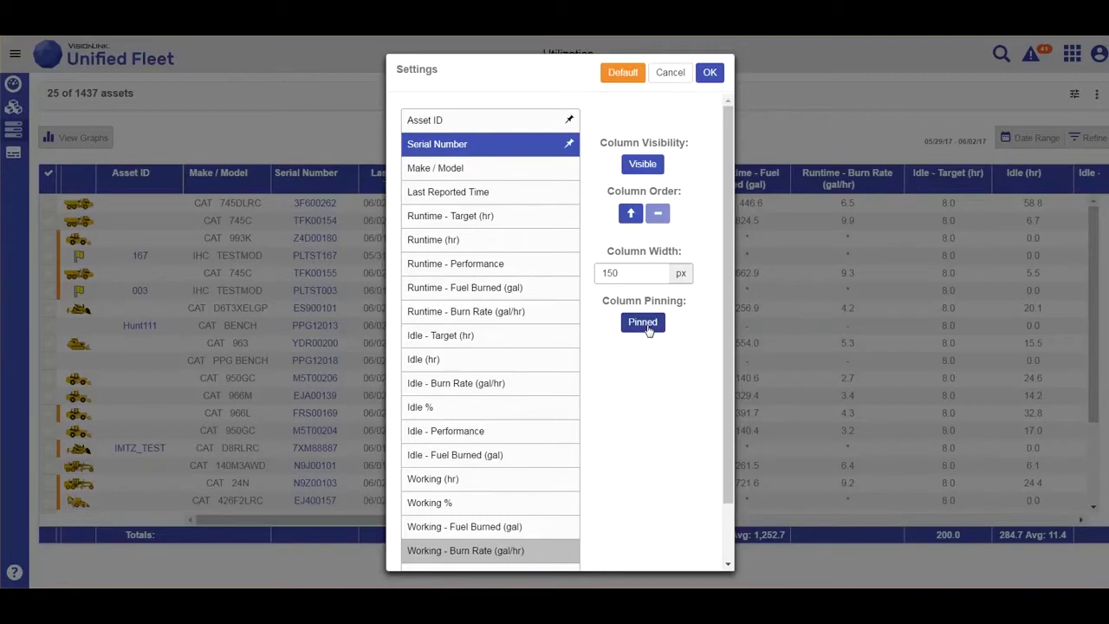
pyautogui.click(710, 75)
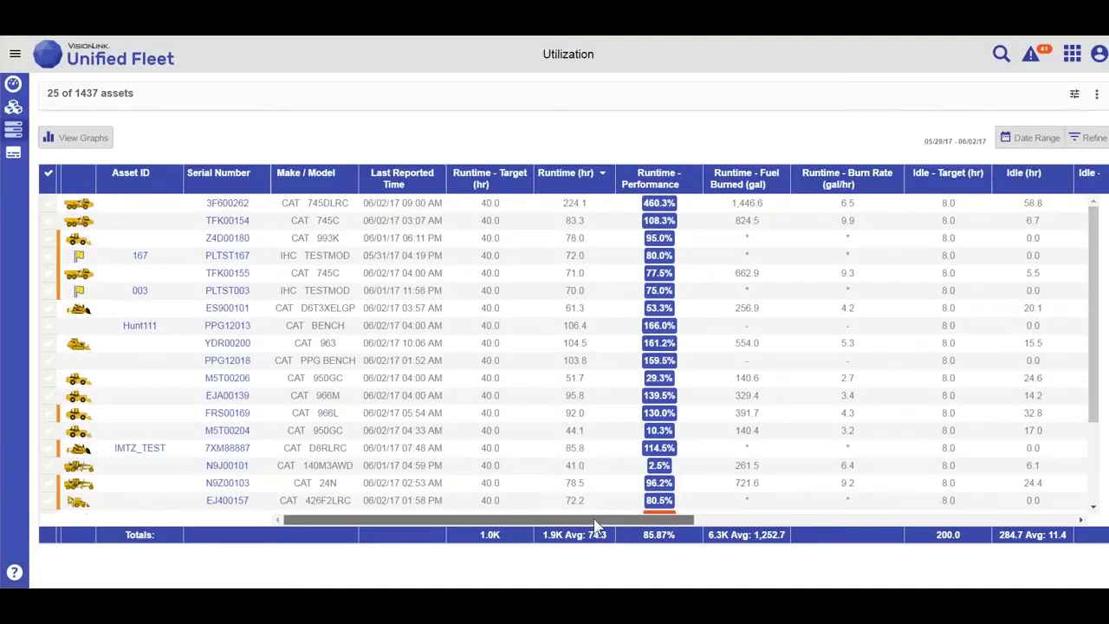
pyautogui.moveTo(597, 526)
pyautogui.mouseDown()
pyautogui.moveTo(941, 526)
pyautogui.moveTo(590, 535)
pyautogui.mouseUp()
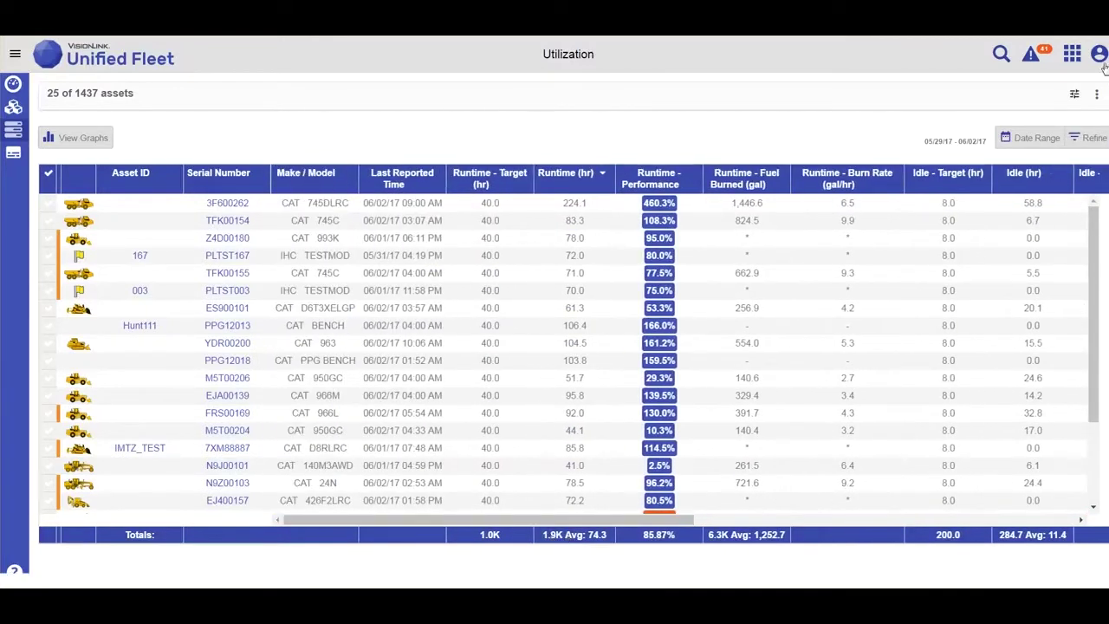
# Filter the utilization list to the Clayton Crew group.
pyautogui.click(1074, 95)
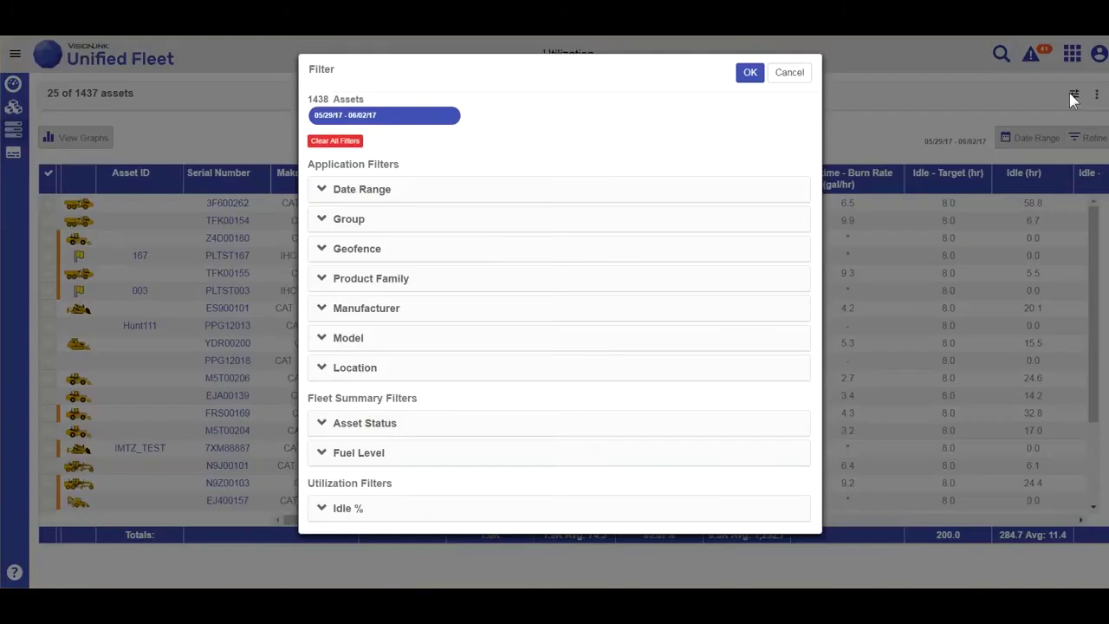
pyautogui.click(328, 223)
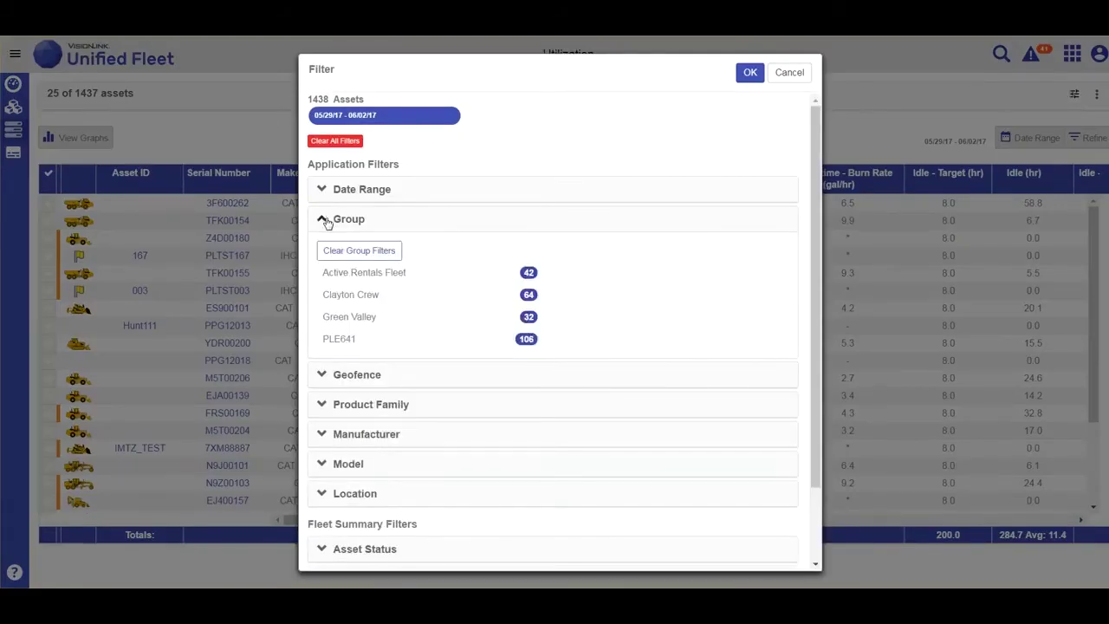
pyautogui.click(533, 295)
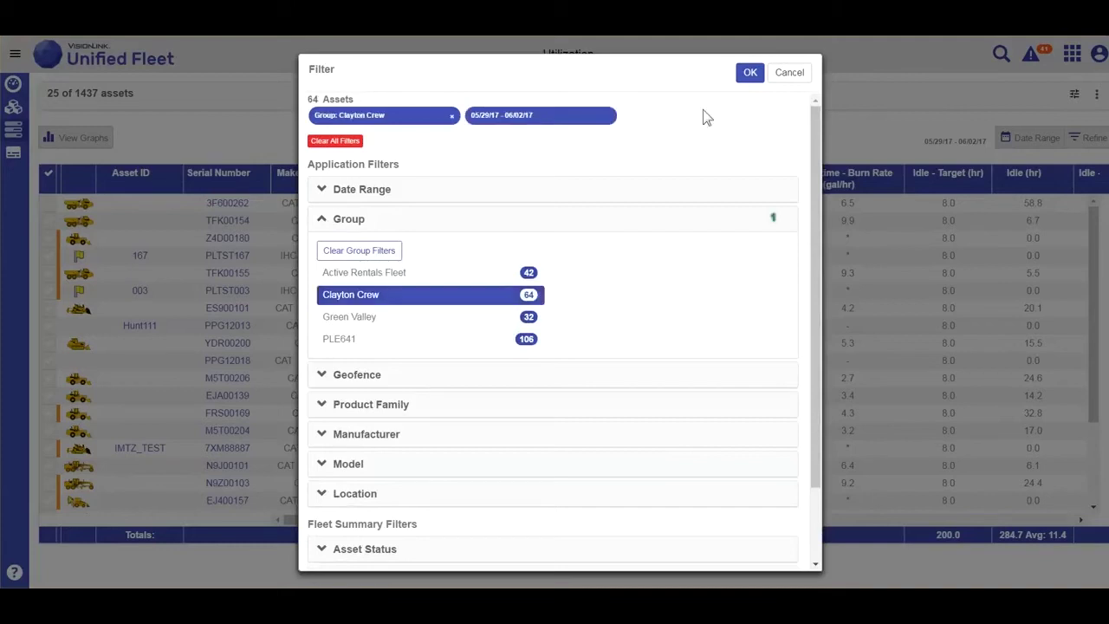
pyautogui.click(750, 73)
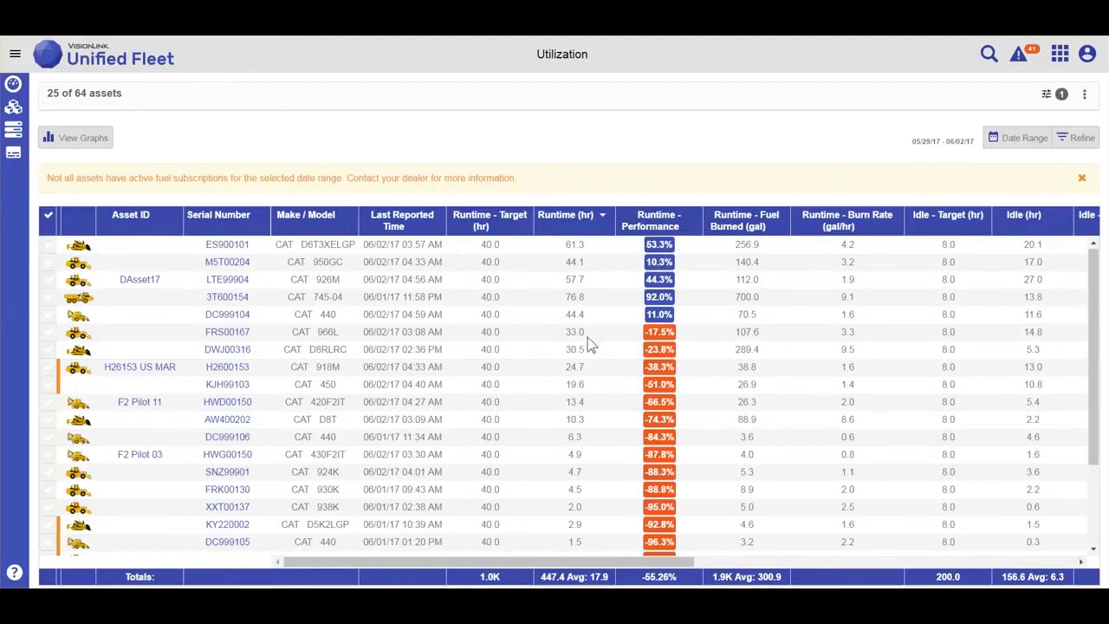
# Select asset ES900101, review its daily target runtime and idling values for 5/28/17 - 6/3/17, and accept them.
pyautogui.moveTo(587, 334); pyautogui.dragTo(483, 341)
pyautogui.moveTo(676, 334); pyautogui.dragTo(648, 332)
pyautogui.click(46, 250)
pyautogui.click(46, 251)
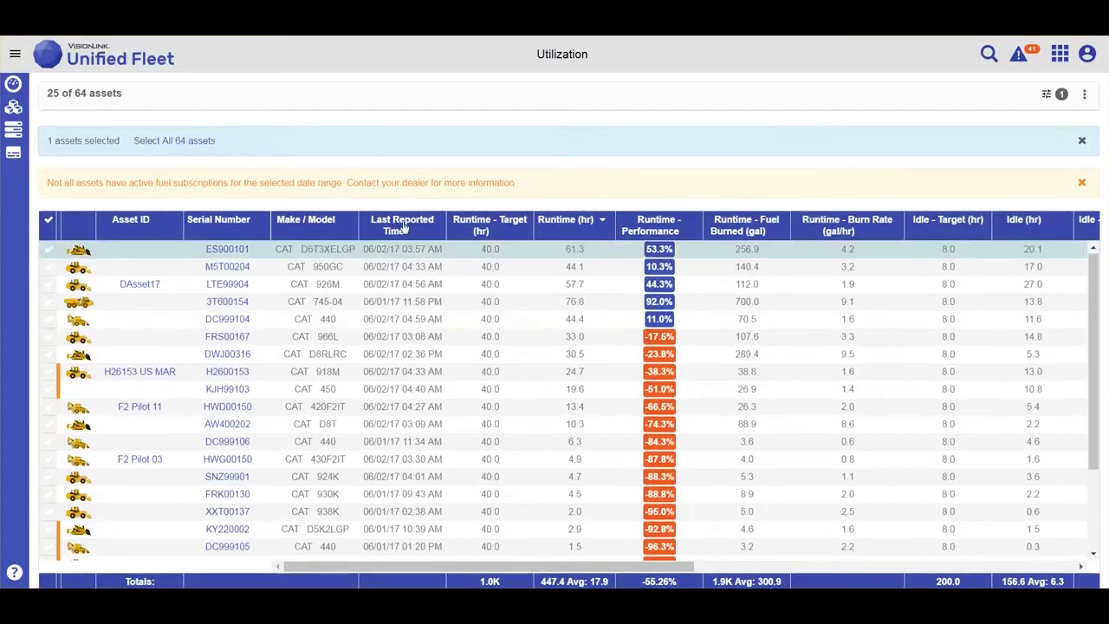
pyautogui.click(1084, 97)
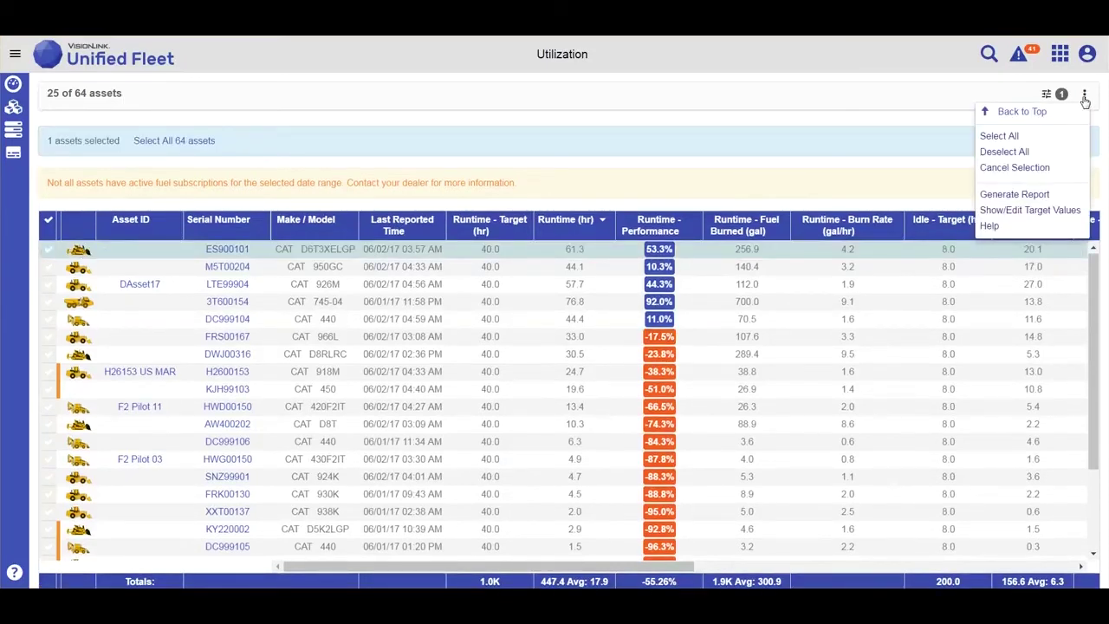
pyautogui.click(1016, 210)
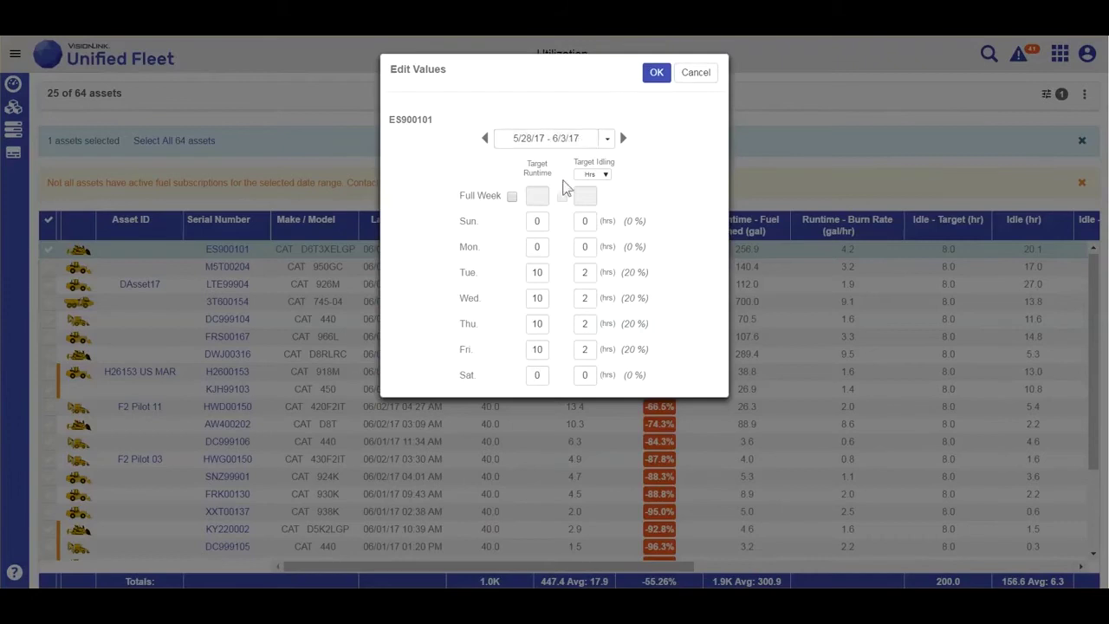
pyautogui.doubleClick(526, 247)
pyautogui.click(547, 275)
pyautogui.click(654, 71)
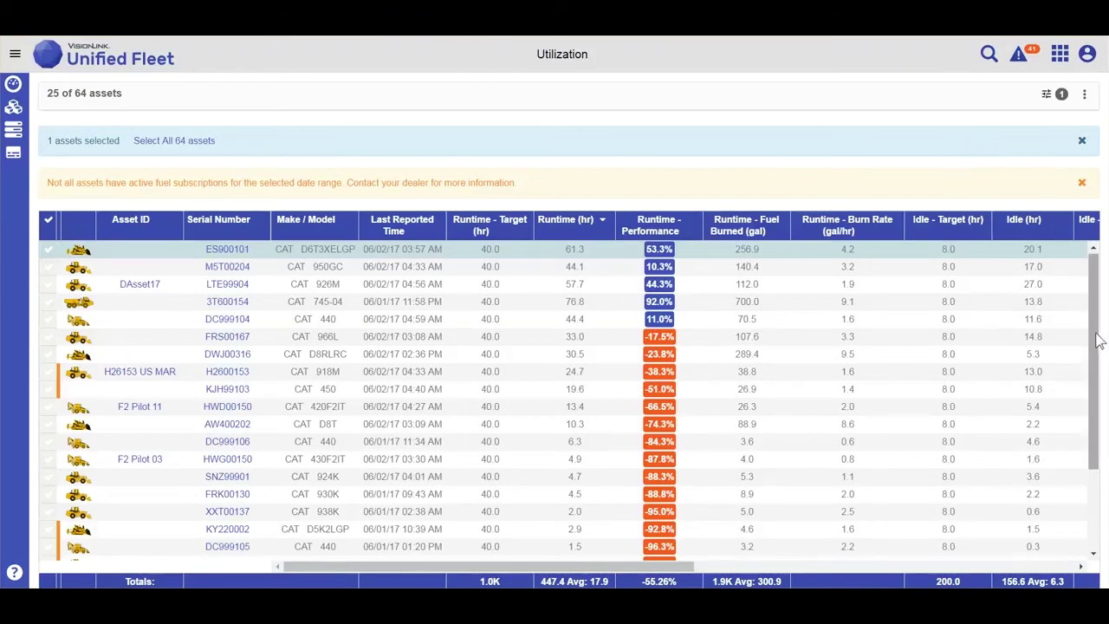
# Dismiss the fuel subscription notice and clear the asset selection.
pyautogui.scroll(-1, 1100, 407)
pyautogui.scroll(1, 1099, 398)
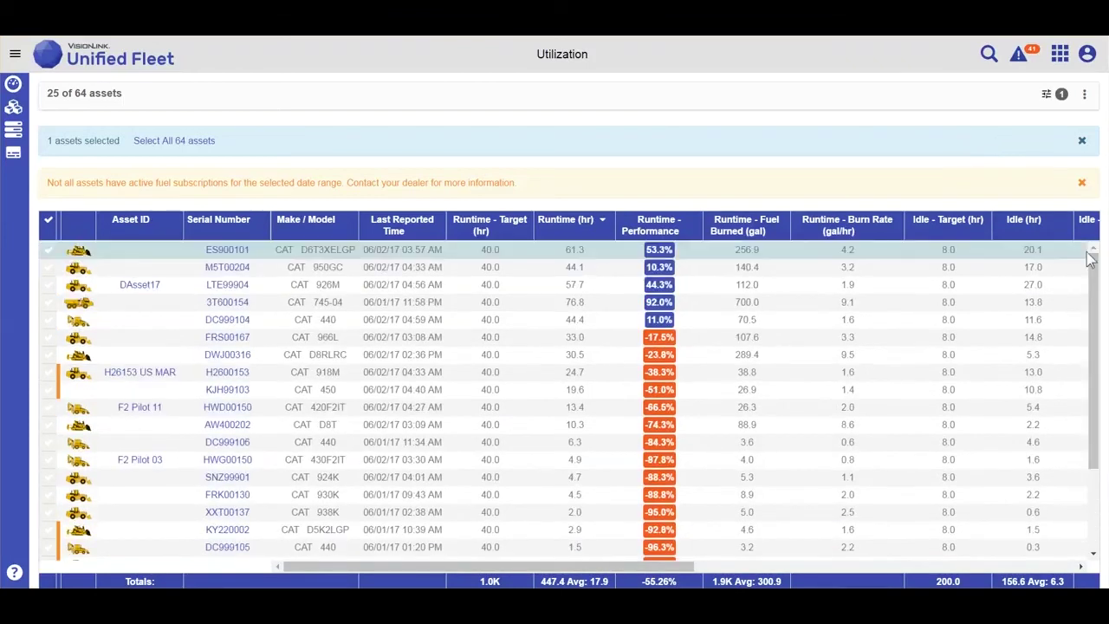
pyautogui.click(1082, 185)
pyautogui.click(1085, 142)
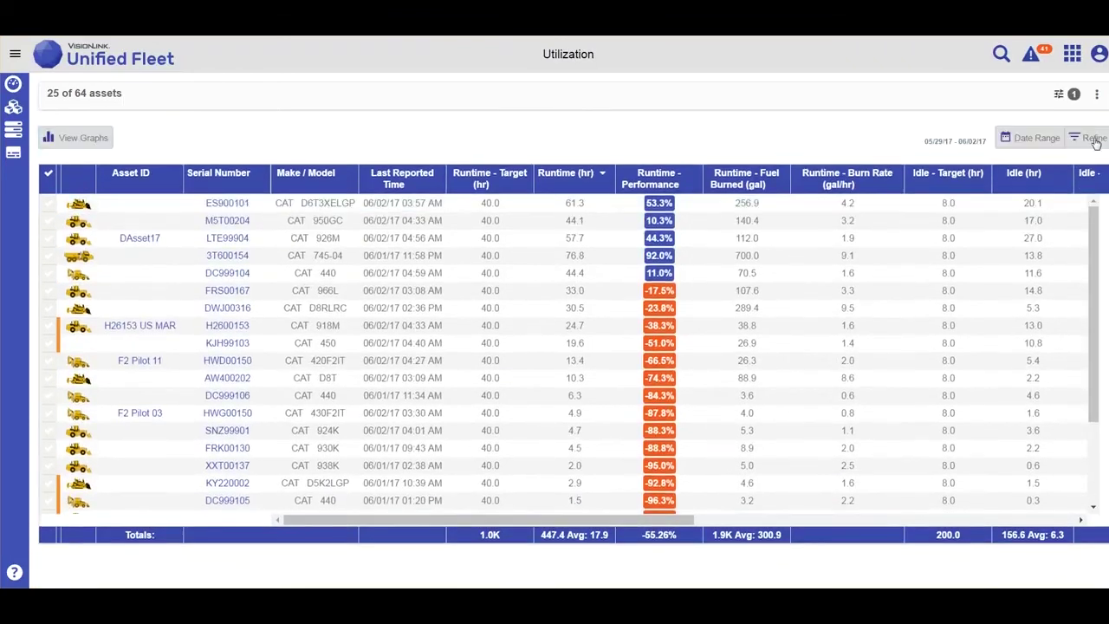
# Set the utilization date range to Previous Week.
pyautogui.click(1036, 137)
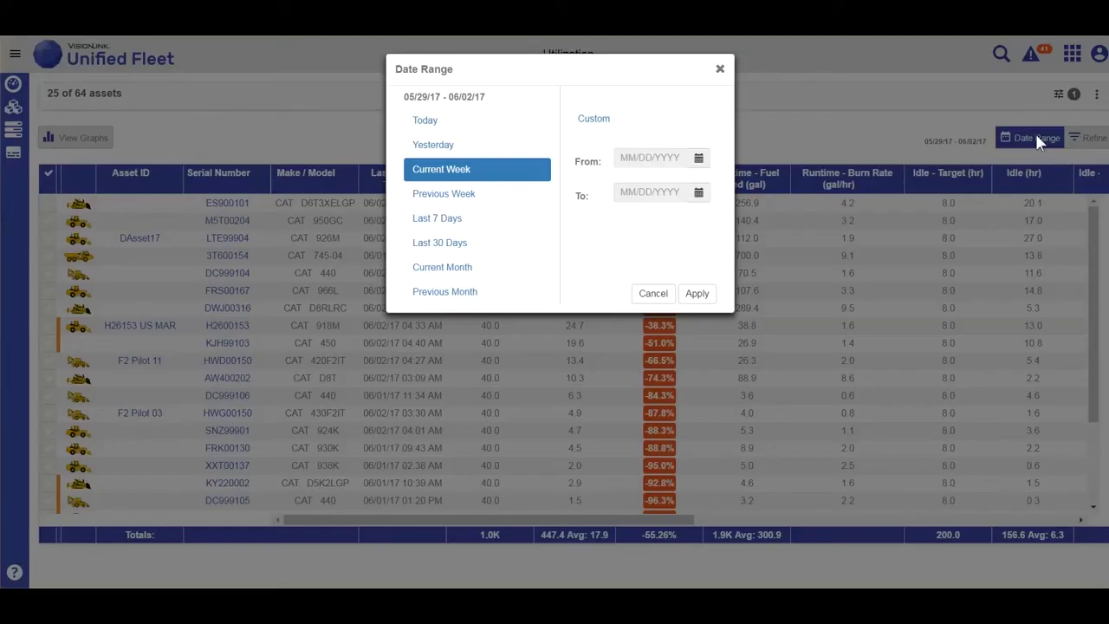
pyautogui.click(468, 197)
pyautogui.click(697, 294)
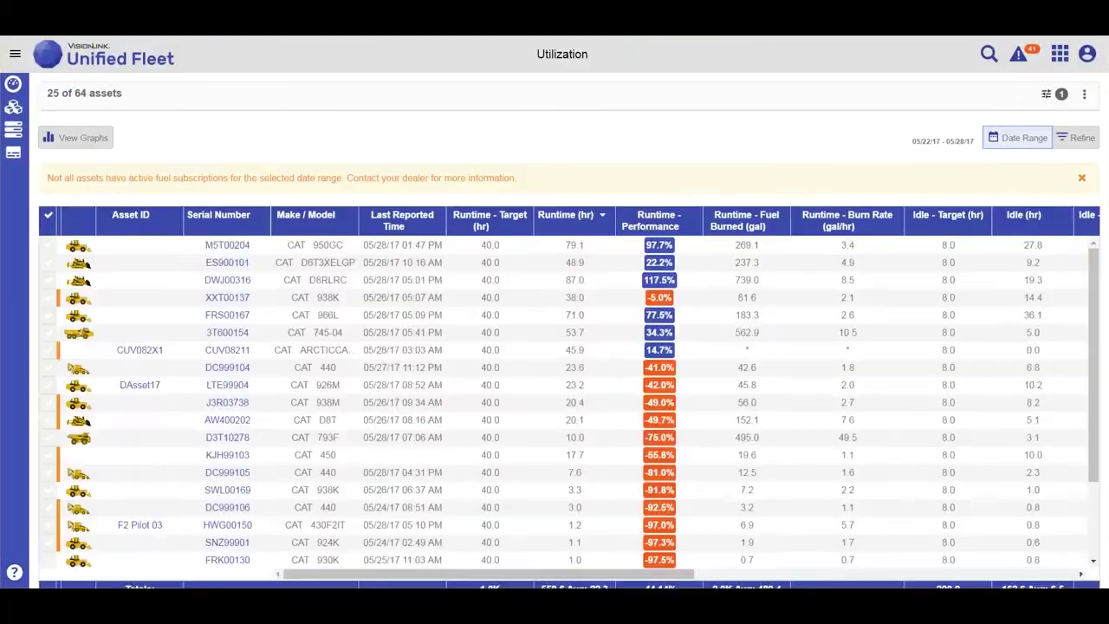
# Review the currently applied filters under Refine and leave without changing them.
pyautogui.scroll(-3, 867, 260)
pyautogui.click(1075, 138)
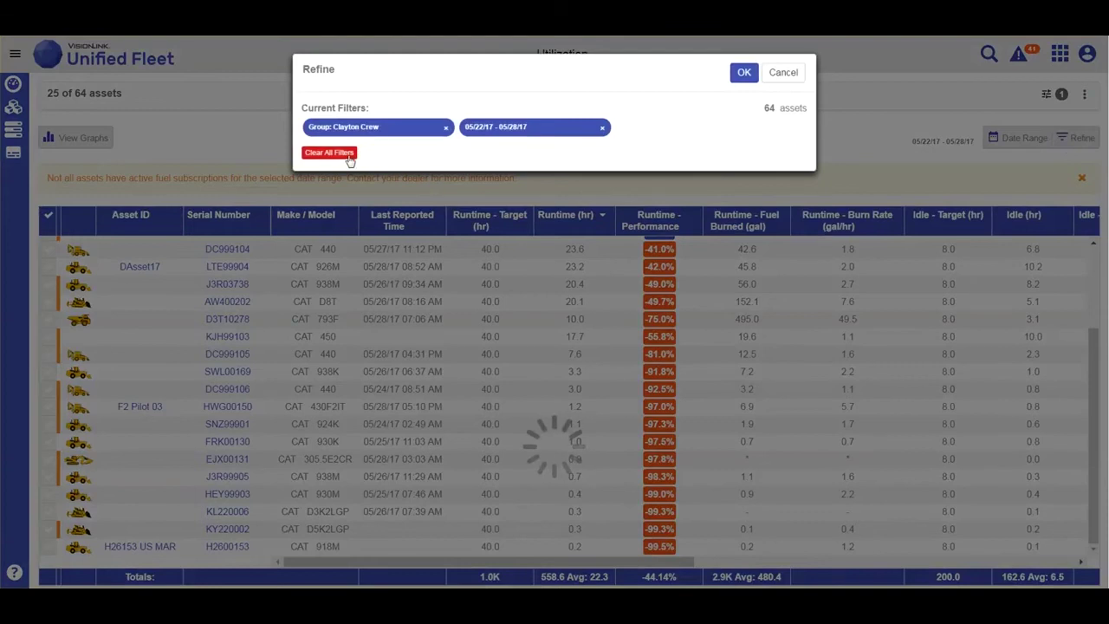
pyautogui.click(783, 75)
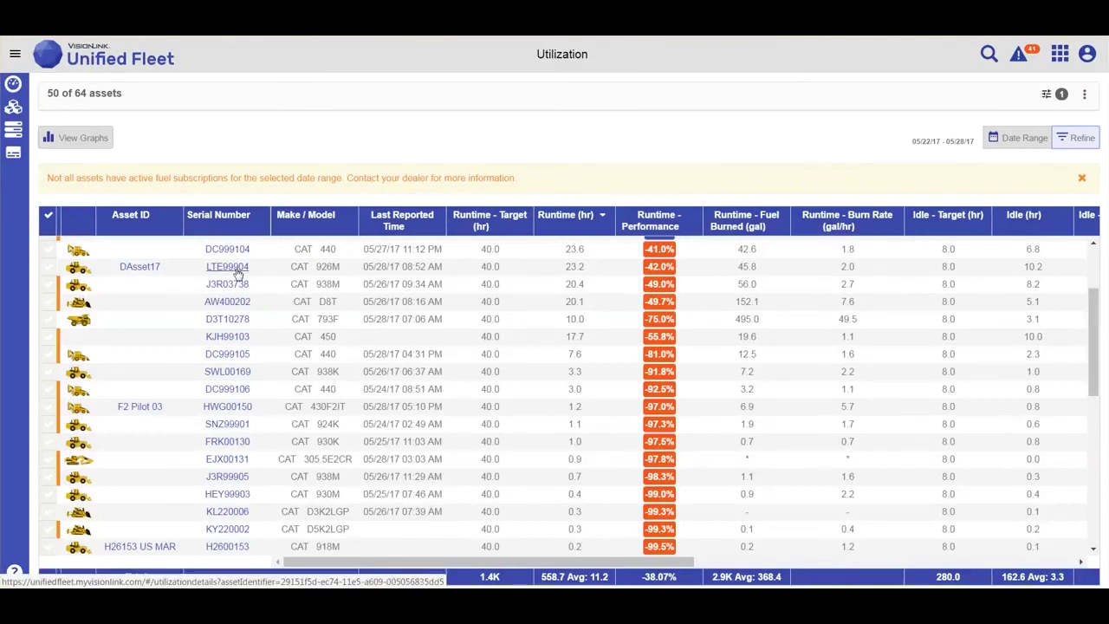
# View the utilization details of asset LTE99904 and return to the fleet utilization list.
pyautogui.click(237, 272)
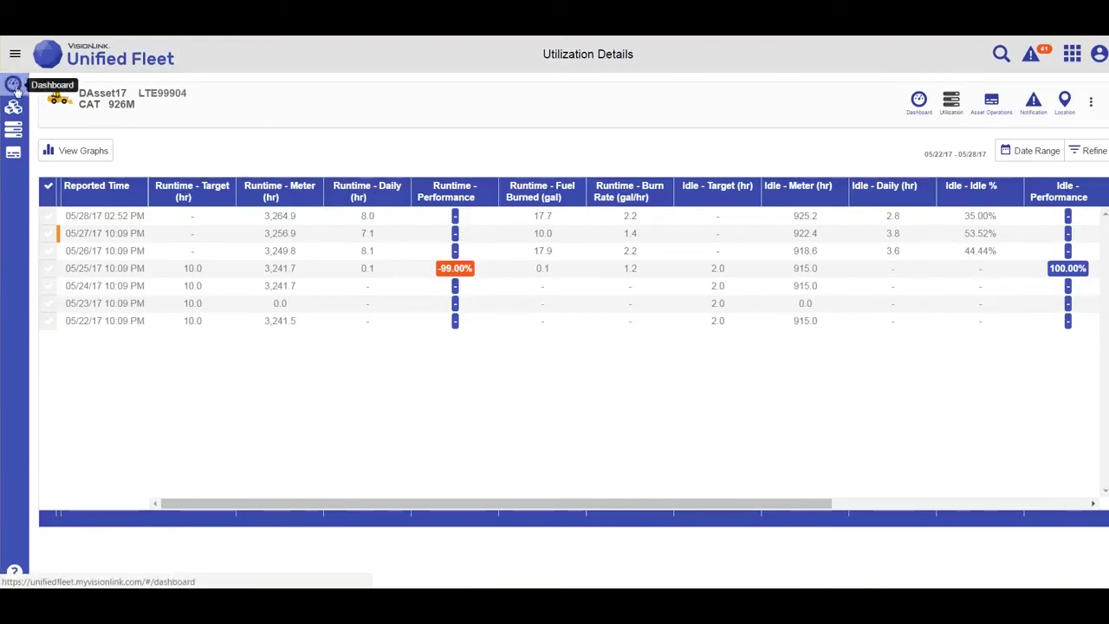
pyautogui.click(121, 56)
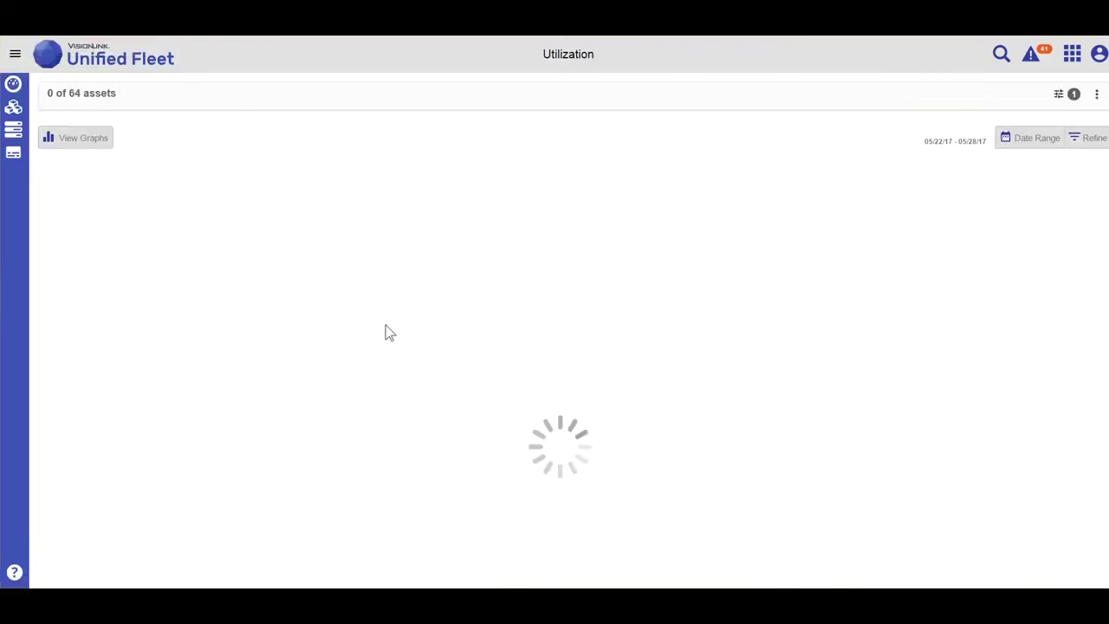